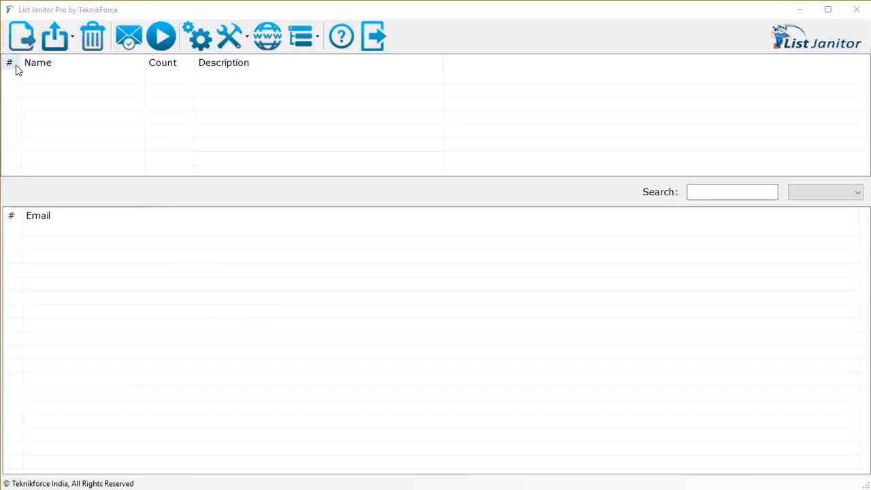
# Step: Import the email list test.txt from the Suppressions folder
pyautogui.click(27, 39)
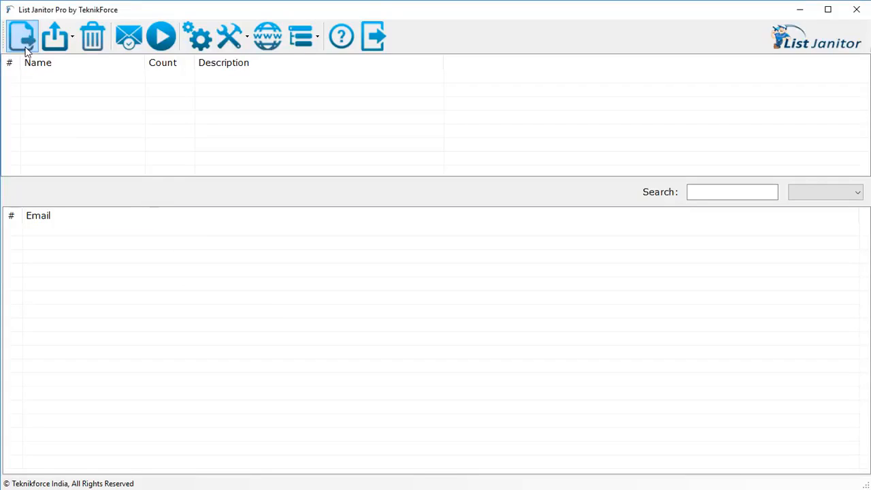
pyautogui.click(24, 47)
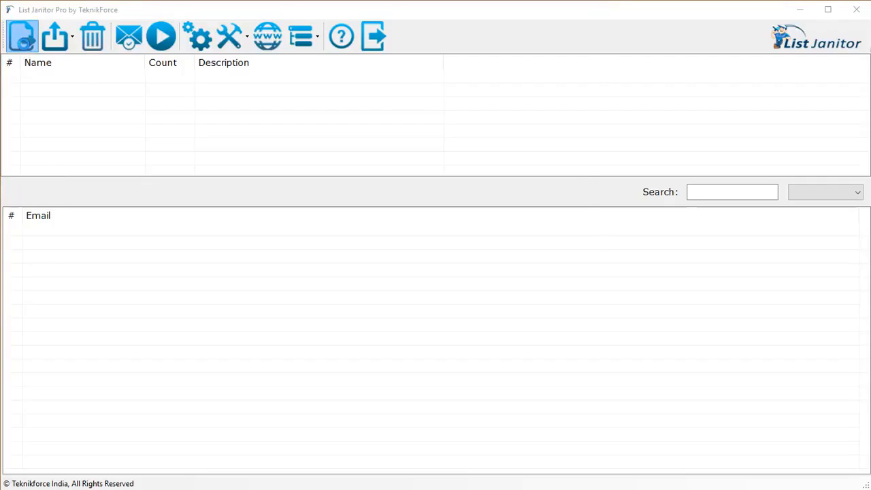
pyautogui.moveTo(254, 39); pyautogui.dragTo(333, 89)
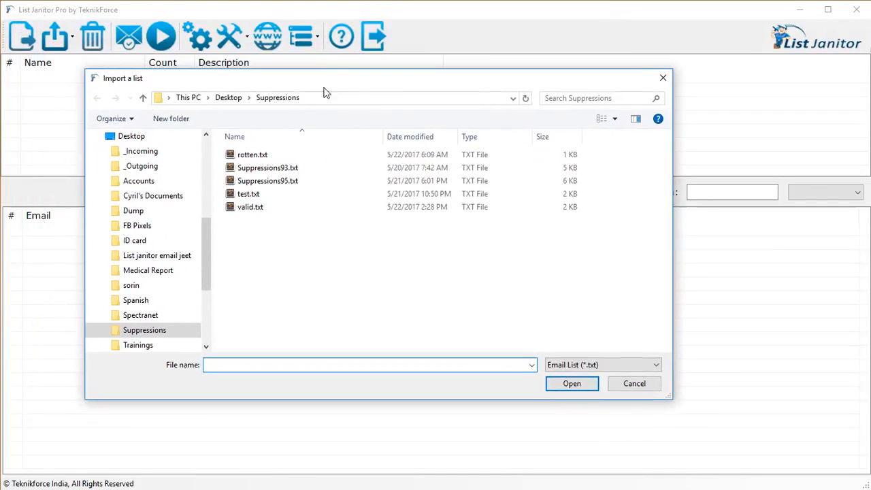
pyautogui.doubleClick(257, 196)
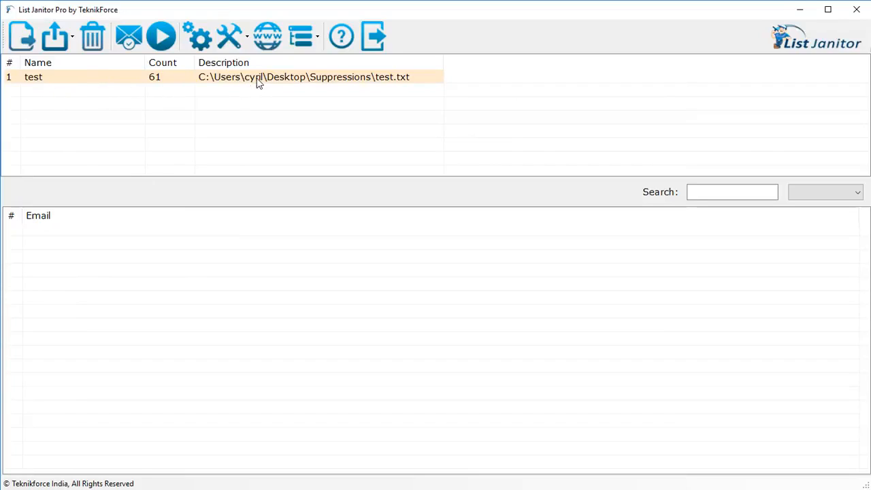
# Step: Open the imported test list, look through its addresses and run email verification on it
pyautogui.click(196, 79)
pyautogui.scroll(-10, 192, 305)
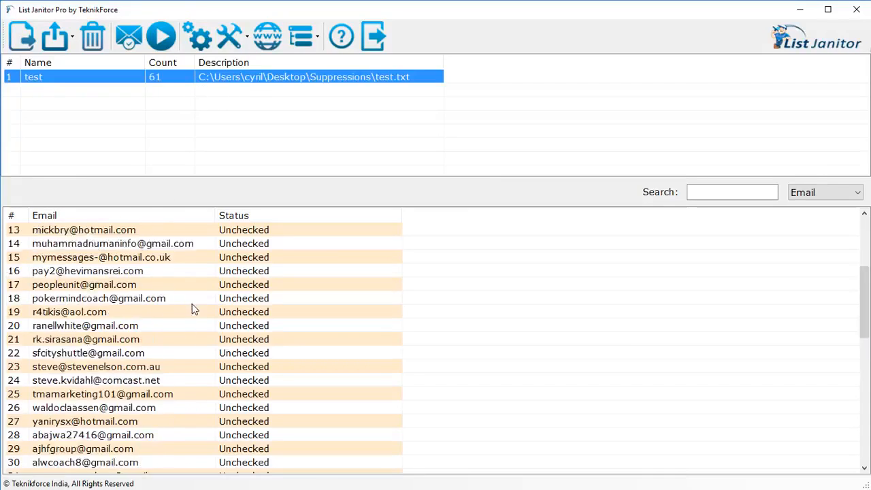
pyautogui.scroll(10, 192, 304)
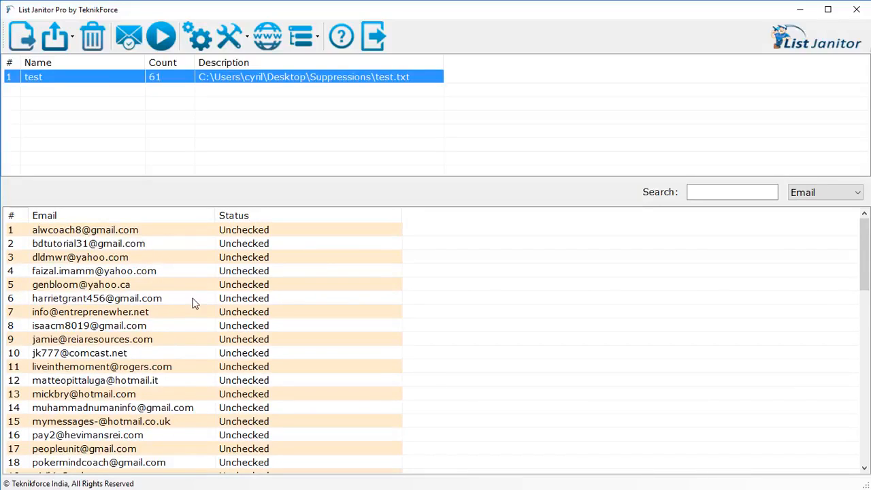
pyautogui.click(163, 40)
pyautogui.moveTo(477, 228); pyautogui.dragTo(321, 149)
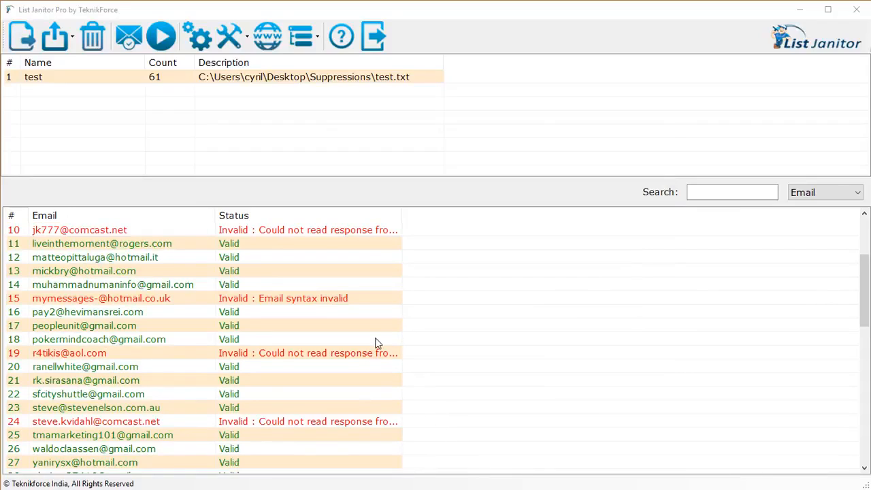
# Step: Widen the Status column of the verified address table to show more of the invalid reasons
pyautogui.scroll(3, 336, 325)
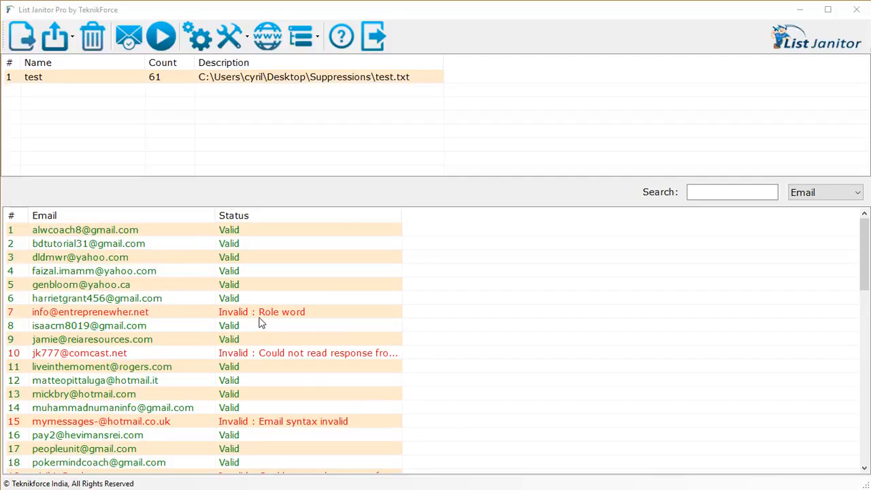
pyautogui.scroll(-2, 258, 325)
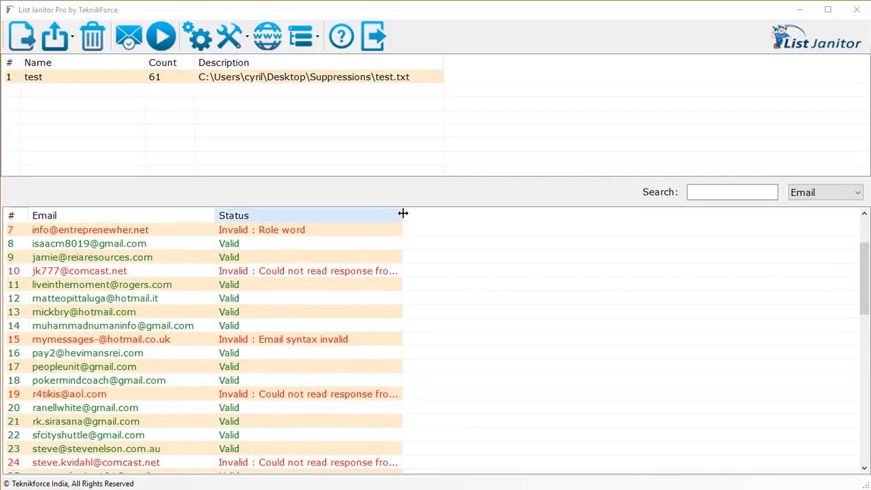
pyautogui.moveTo(402, 215); pyautogui.dragTo(491, 229)
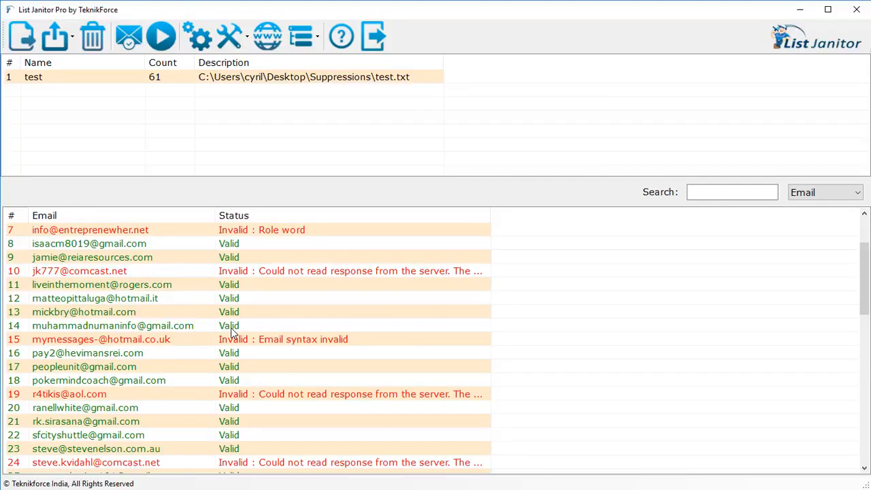
# Step: Review the verification statuses of the invalid addresses throughout the whole test list
pyautogui.scroll(2, 231, 331)
pyautogui.click(274, 312)
pyautogui.scroll(-1, 306, 384)
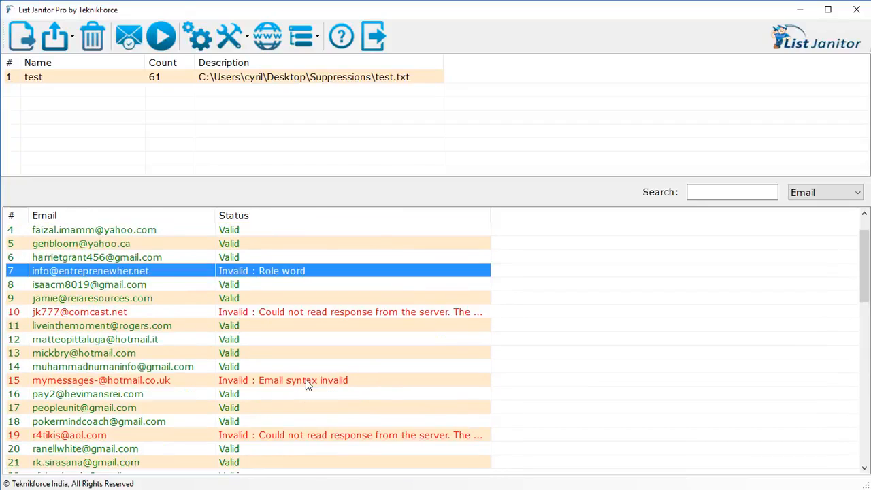
pyautogui.click(305, 381)
pyautogui.scroll(-3, 307, 403)
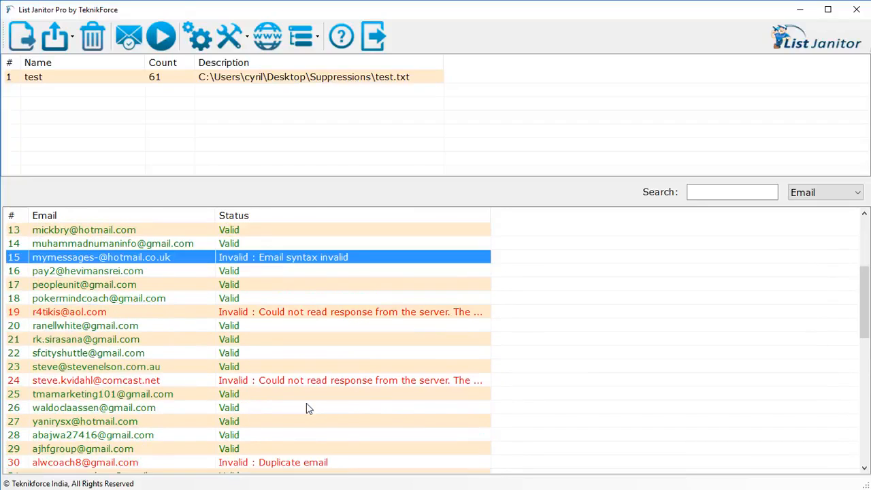
pyautogui.click(308, 383)
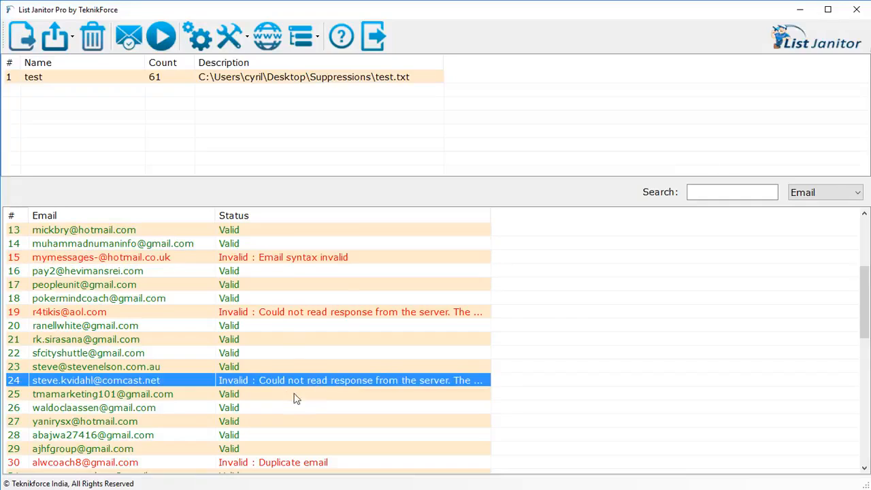
pyautogui.scroll(-3, 260, 385)
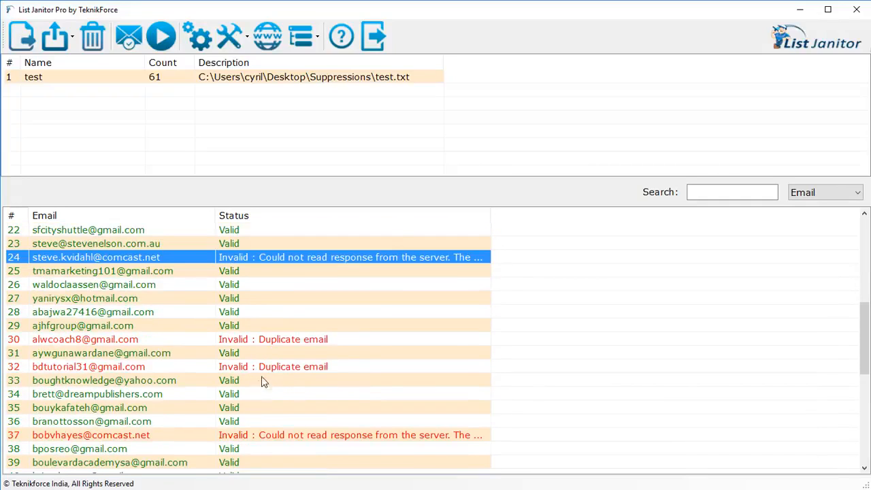
pyautogui.click(287, 342)
pyautogui.click(295, 368)
pyautogui.scroll(-6, 305, 389)
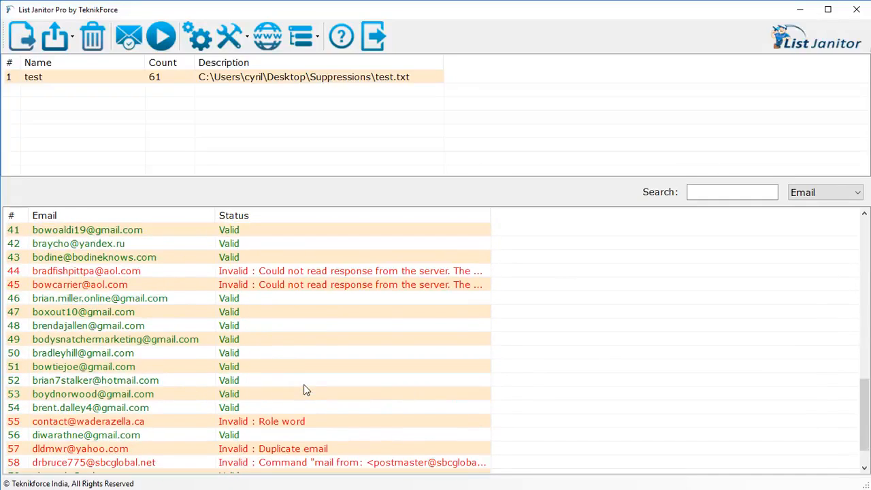
pyautogui.scroll(-1, 305, 389)
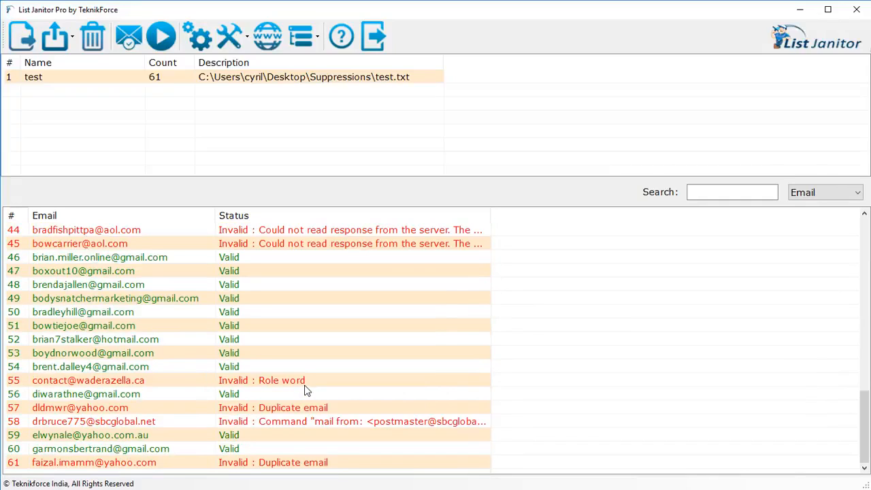
pyautogui.scroll(4, 296, 354)
pyautogui.scroll(10, 297, 353)
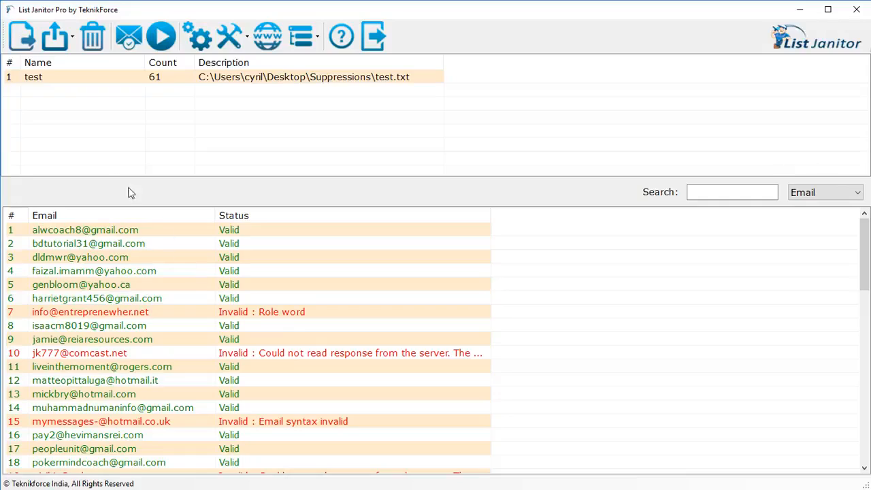
pyautogui.click(67, 34)
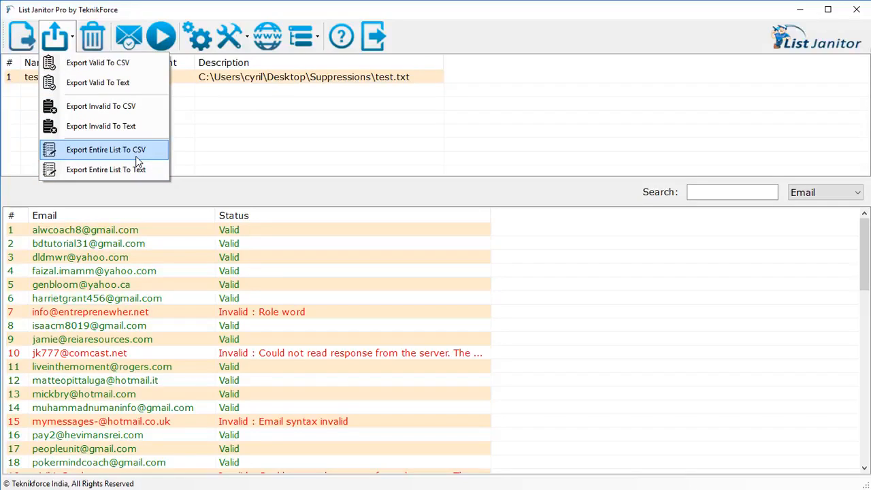
pyautogui.click(415, 404)
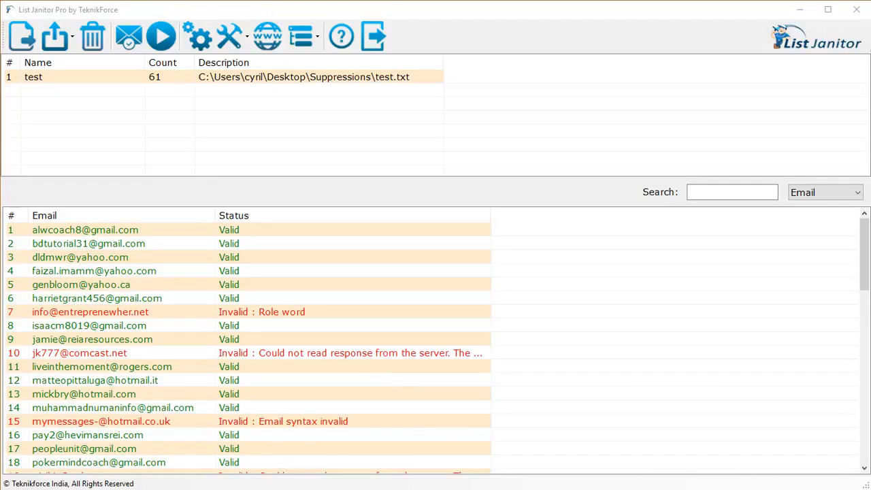
pyautogui.click(235, 41)
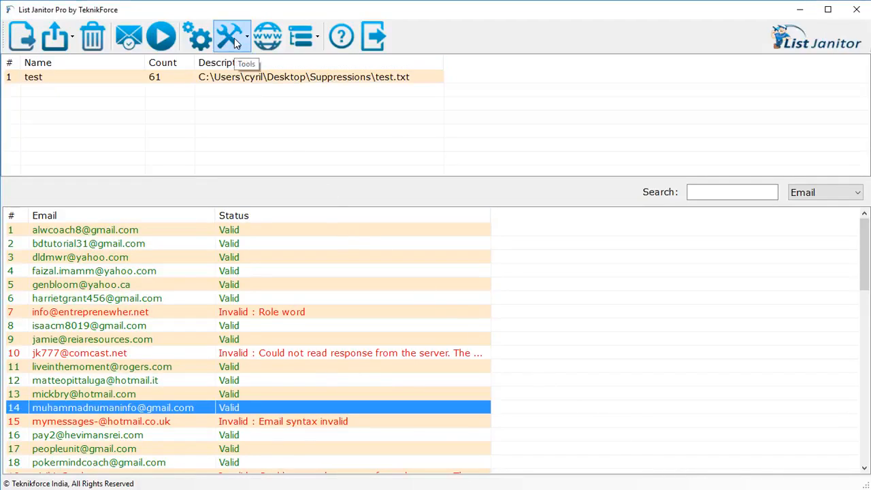
pyautogui.click(235, 42)
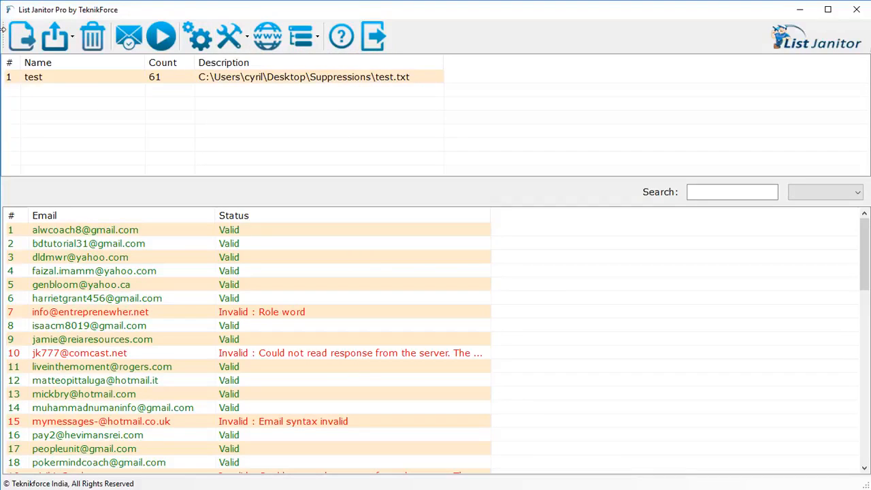
# Step: Import the email list rotten.txt from the Suppressions folder and display its addresses
pyautogui.click(26, 40)
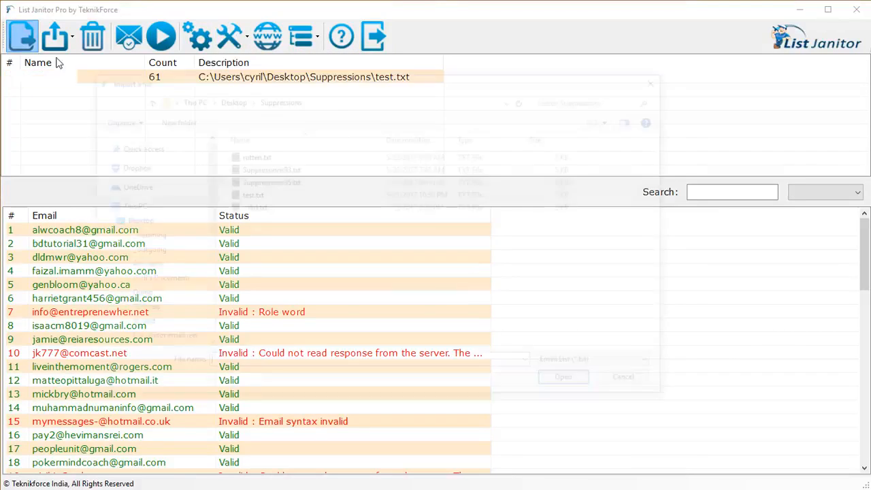
pyautogui.click(276, 156)
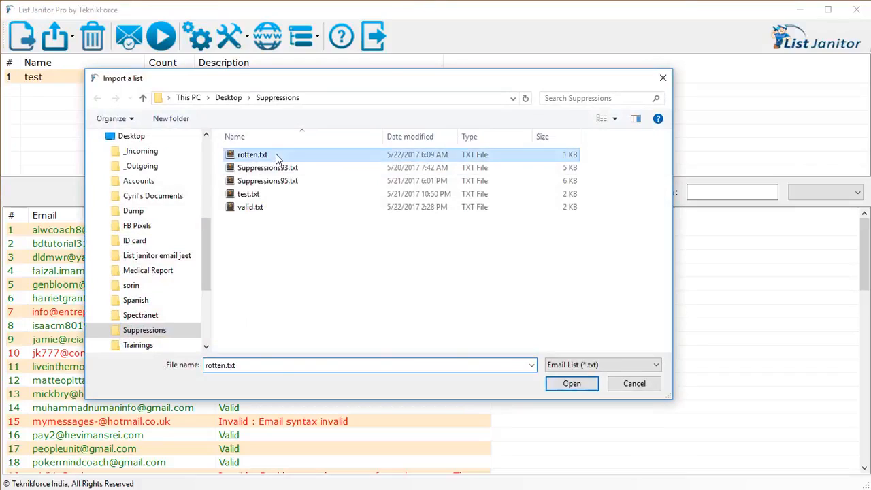
pyautogui.doubleClick(277, 156)
pyautogui.click(115, 91)
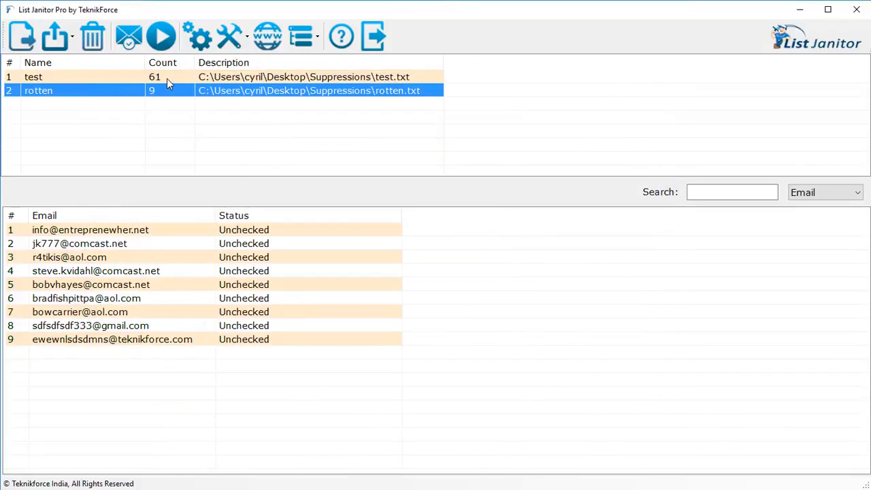
# Step: Merge the test list with the rotten list into a new list named all, and display it
pyautogui.click(228, 37)
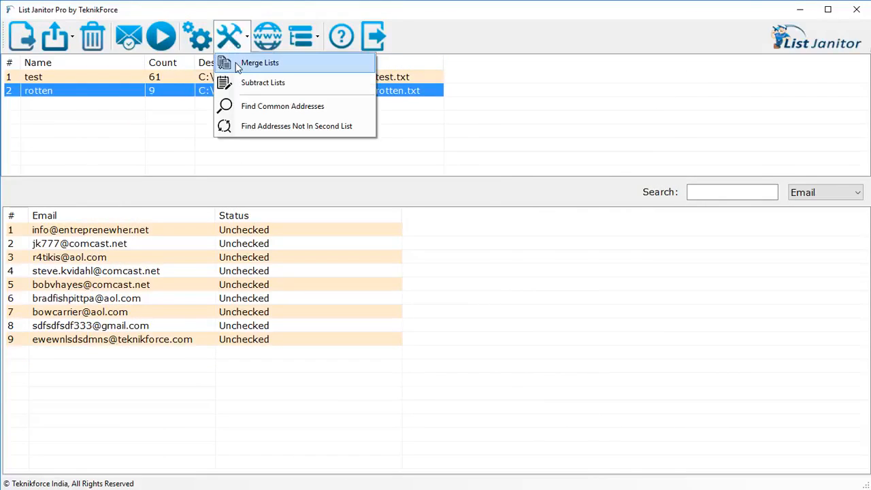
pyautogui.click(238, 66)
pyautogui.click(419, 279)
pyautogui.click(419, 300)
pyautogui.click(420, 323)
pyautogui.click(420, 349)
pyautogui.click(428, 364)
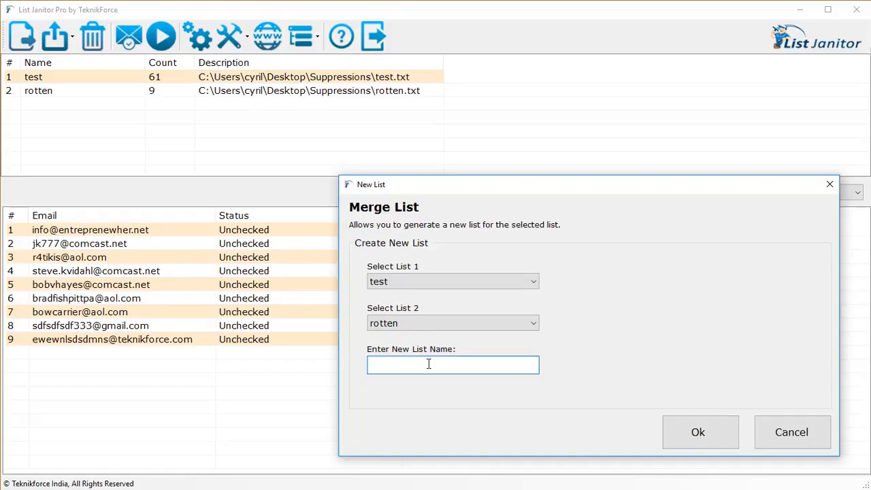
pyautogui.write('all')
pyautogui.click(674, 437)
pyautogui.click(231, 109)
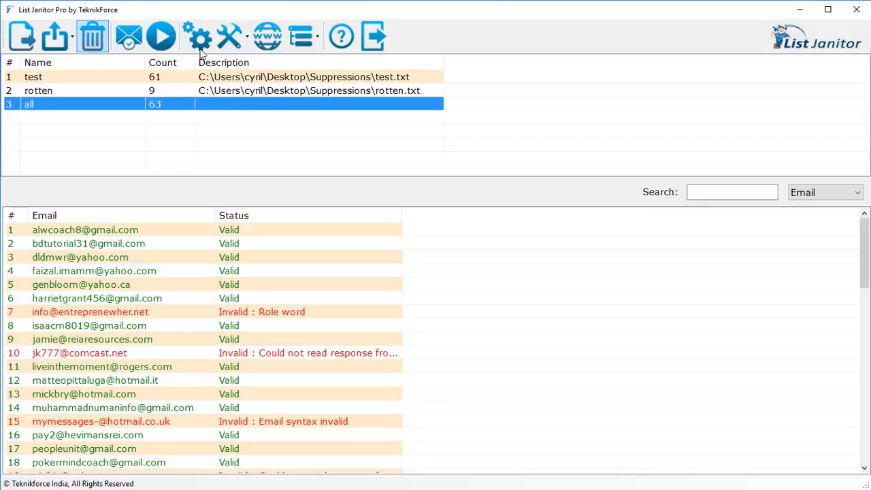
# Step: Subtract the rotten list from the all list into a new list named test3, and display it
pyautogui.click(237, 31)
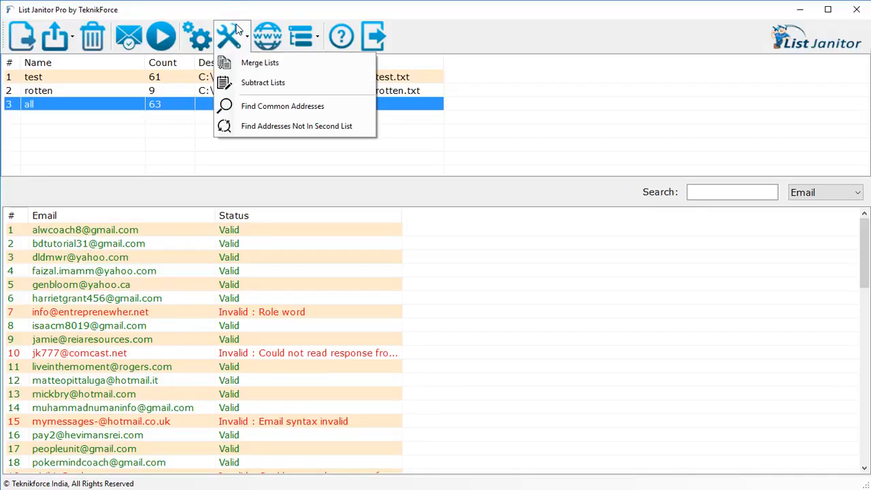
pyautogui.click(271, 85)
pyautogui.click(436, 283)
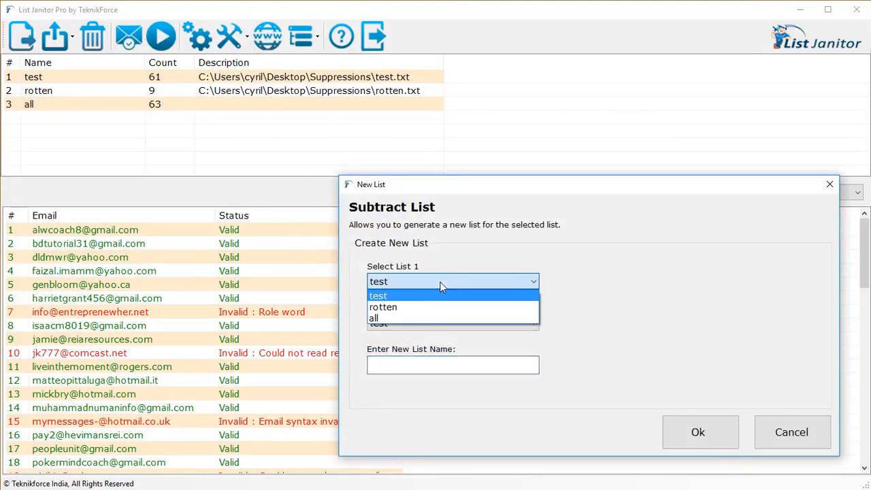
pyautogui.click(433, 319)
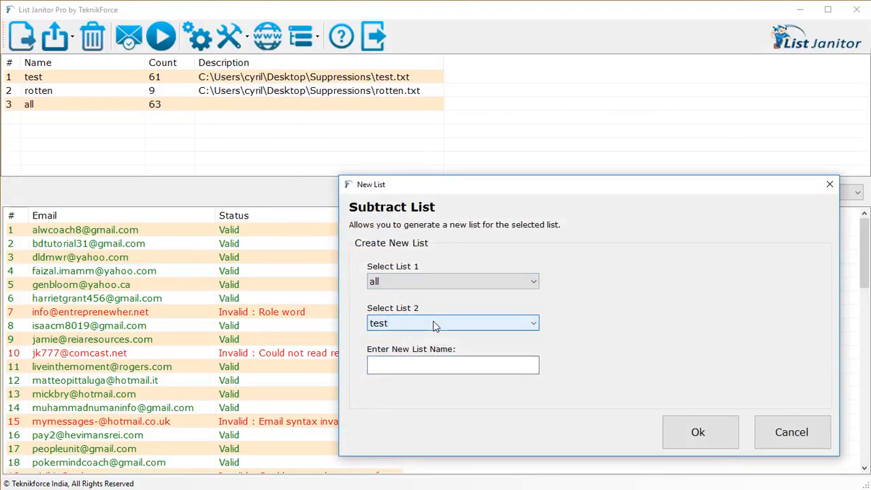
pyautogui.click(435, 323)
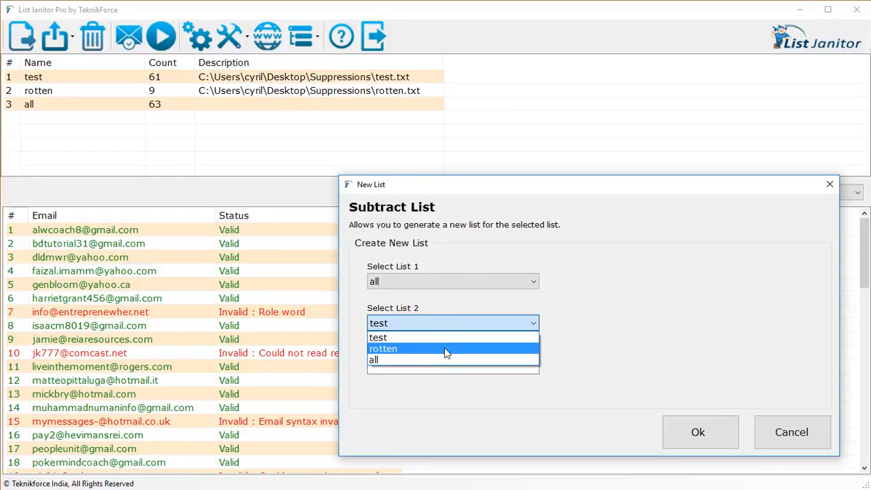
pyautogui.click(446, 353)
pyautogui.click(446, 360)
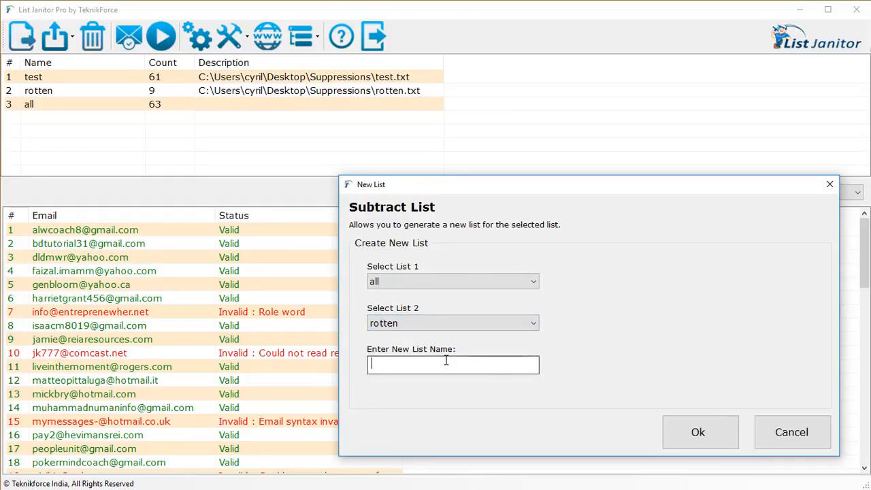
pyautogui.write('test3')
pyautogui.click(697, 437)
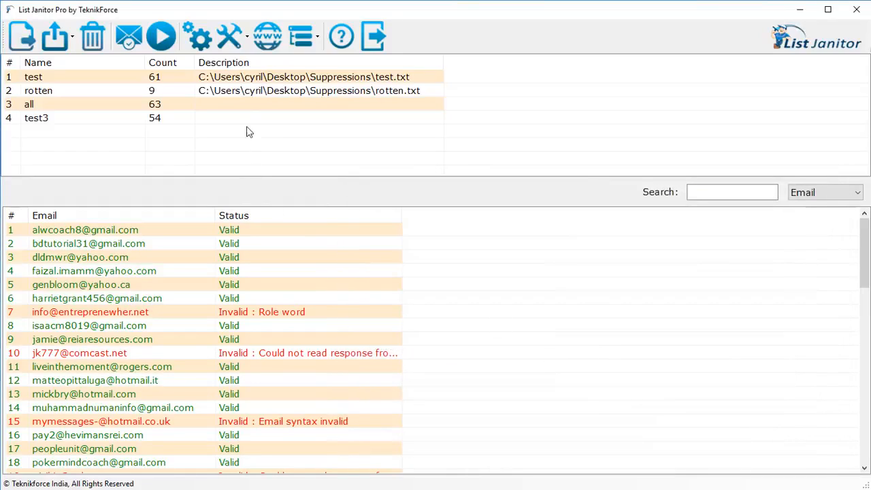
pyautogui.click(248, 120)
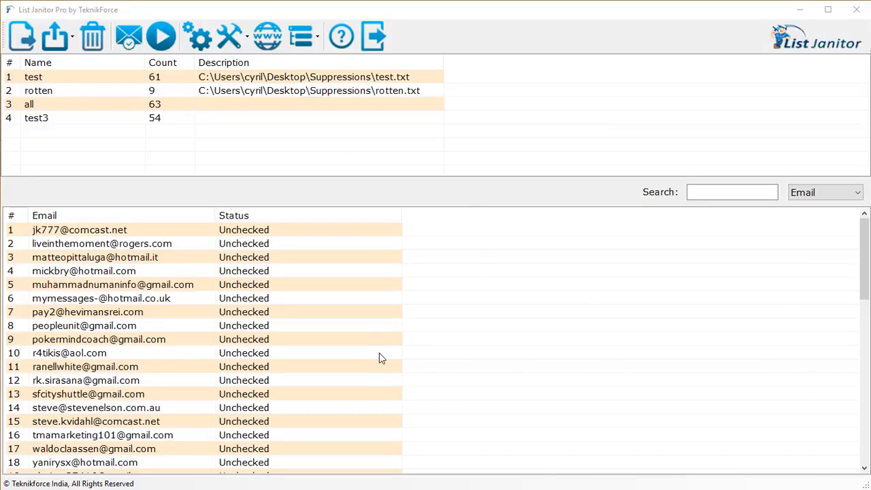
pyautogui.click(278, 41)
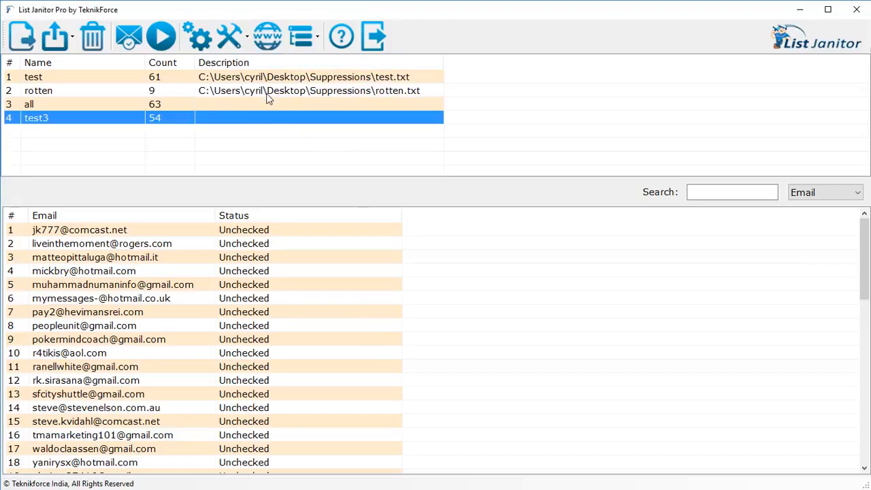
# Step: Create a sub list of the test list's gmail.com addresses from its domain statistics, and look through the new list
pyautogui.click(252, 80)
pyautogui.click(269, 39)
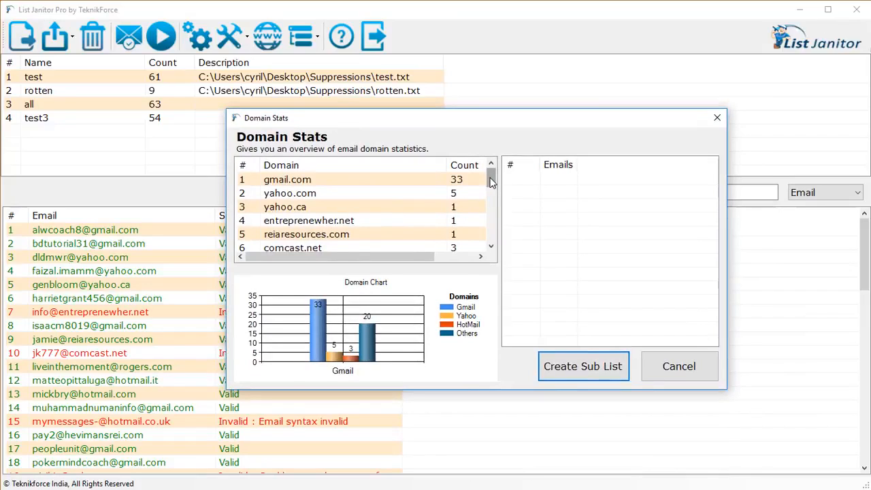
pyautogui.click(474, 186)
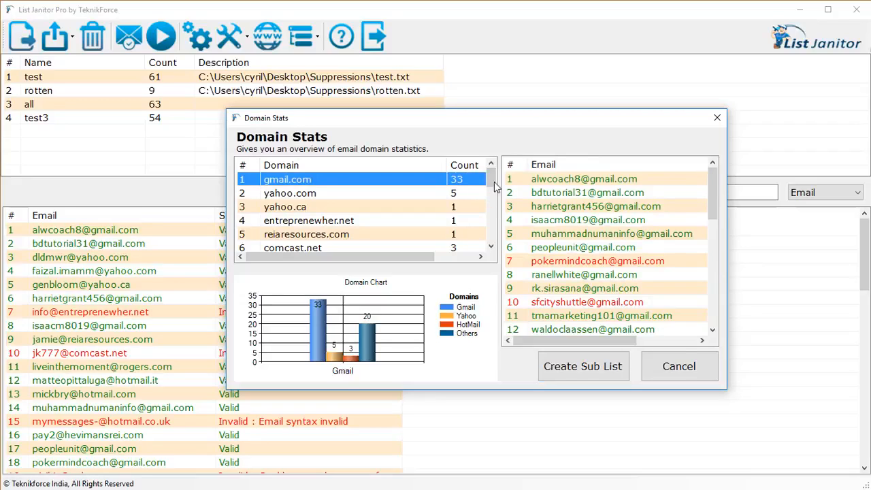
pyautogui.moveTo(491, 178); pyautogui.dragTo(493, 238)
pyautogui.scroll(5, 492, 227)
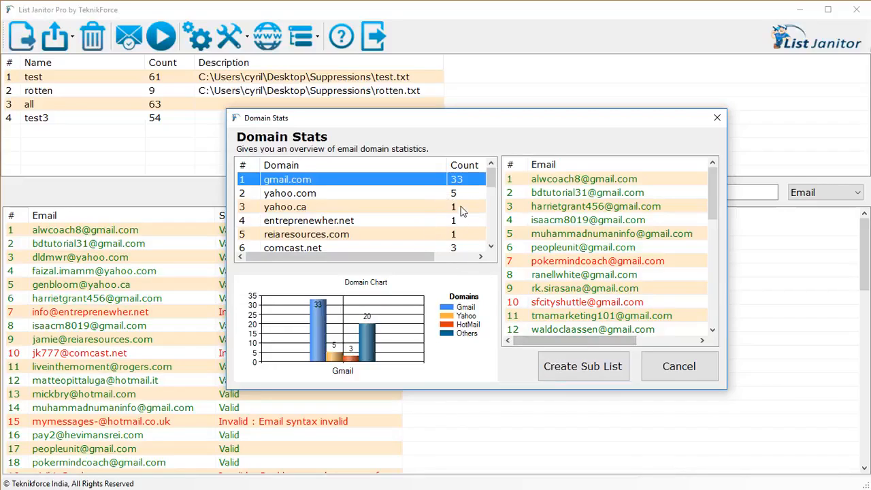
pyautogui.click(575, 368)
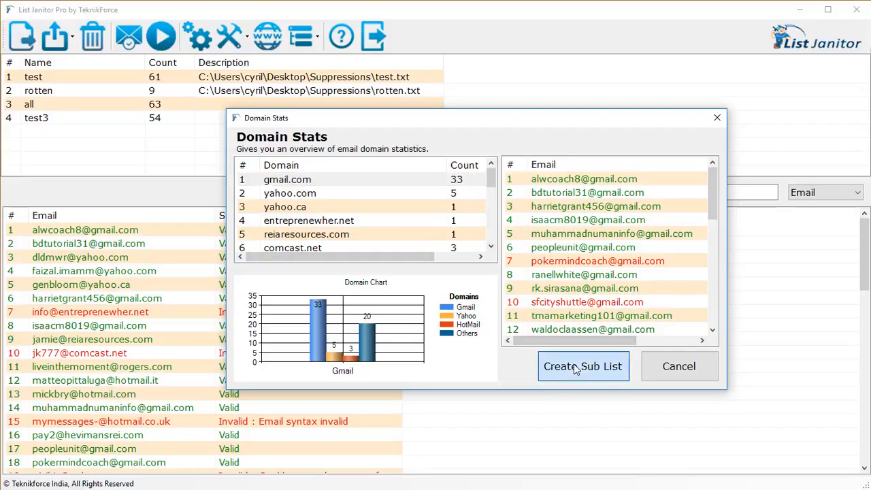
pyautogui.click(219, 135)
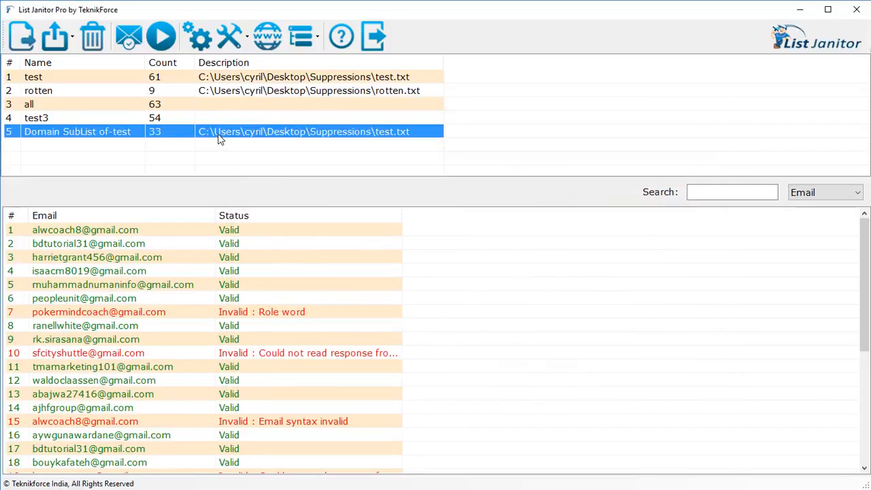
pyautogui.scroll(-5, 383, 305)
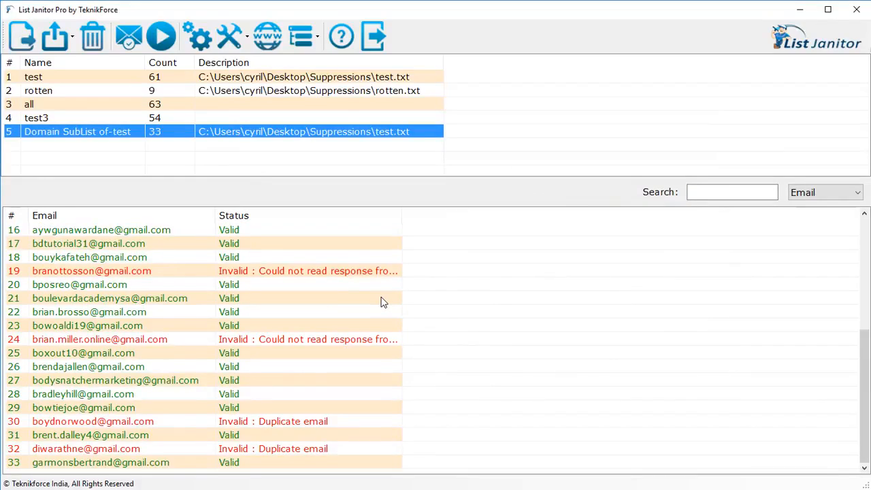
pyautogui.scroll(5, 383, 303)
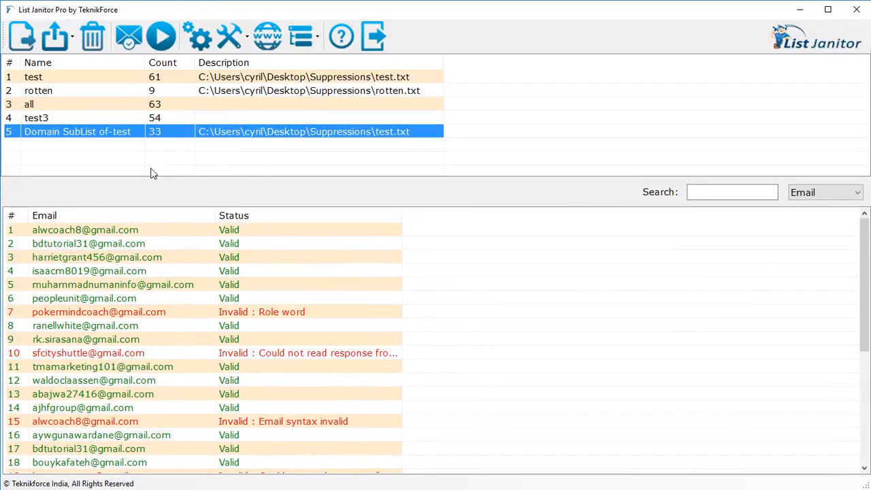
# Step: Generate a sub list by count from the test list with start index 1 and count 10, and display it
pyautogui.click(240, 45)
pyautogui.click(302, 40)
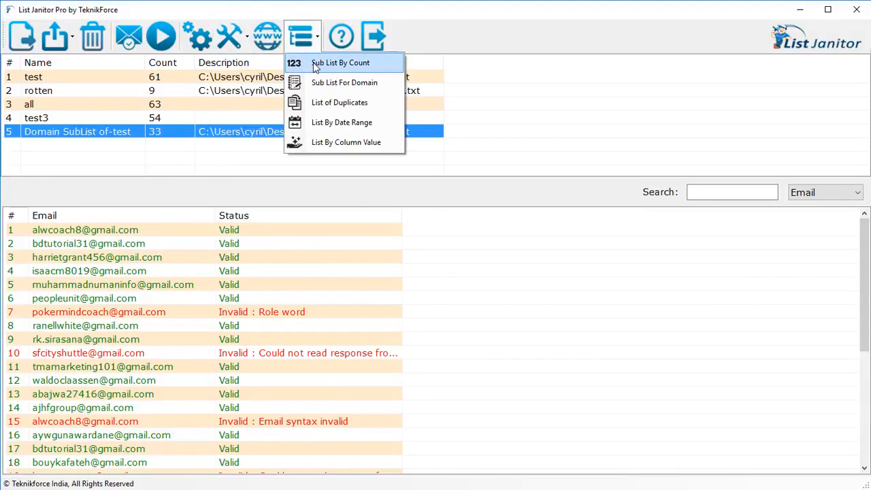
pyautogui.click(246, 107)
pyautogui.click(303, 38)
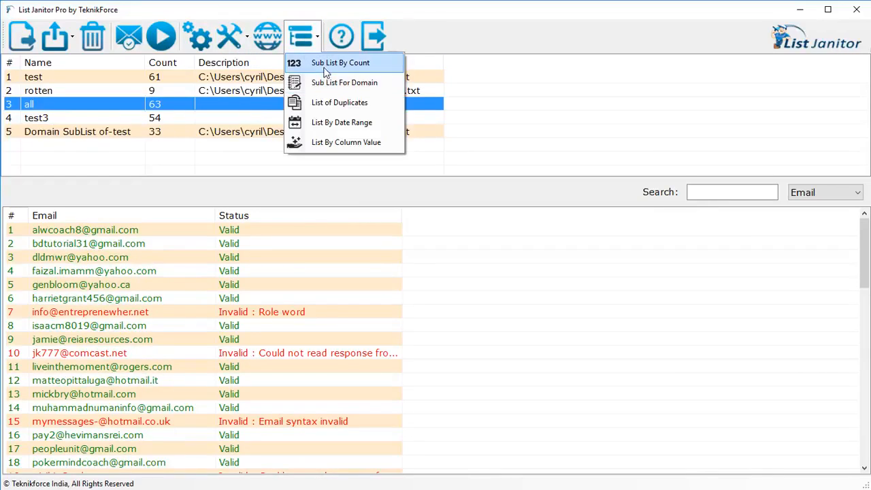
pyautogui.click(324, 64)
pyautogui.click(415, 252)
pyautogui.click(462, 253)
pyautogui.moveTo(462, 253); pyautogui.dragTo(442, 252)
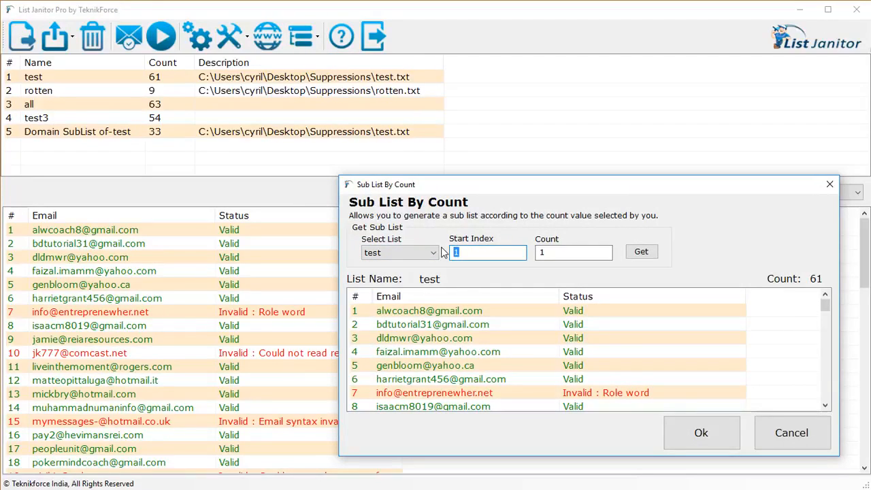
pyautogui.click(542, 252)
pyautogui.moveTo(545, 252); pyautogui.dragTo(537, 249)
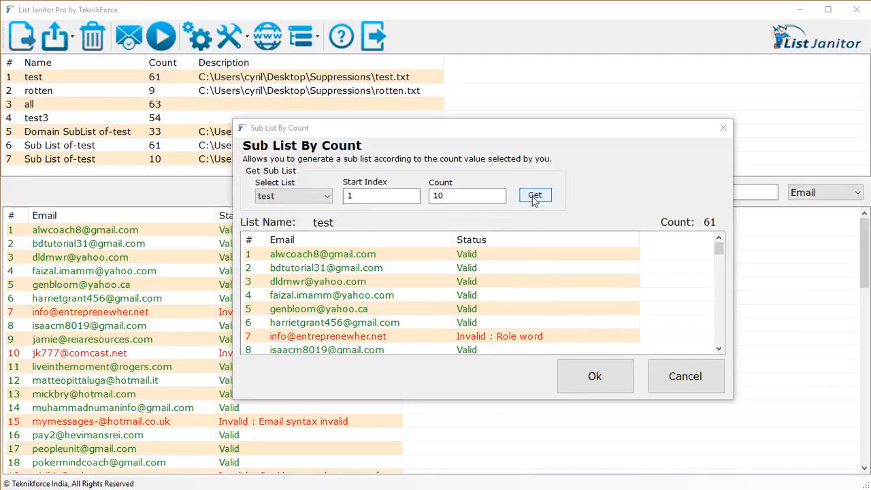
pyautogui.click(535, 195)
pyautogui.scroll(-1, 718, 276)
pyautogui.scroll(1, 715, 278)
pyautogui.click(624, 373)
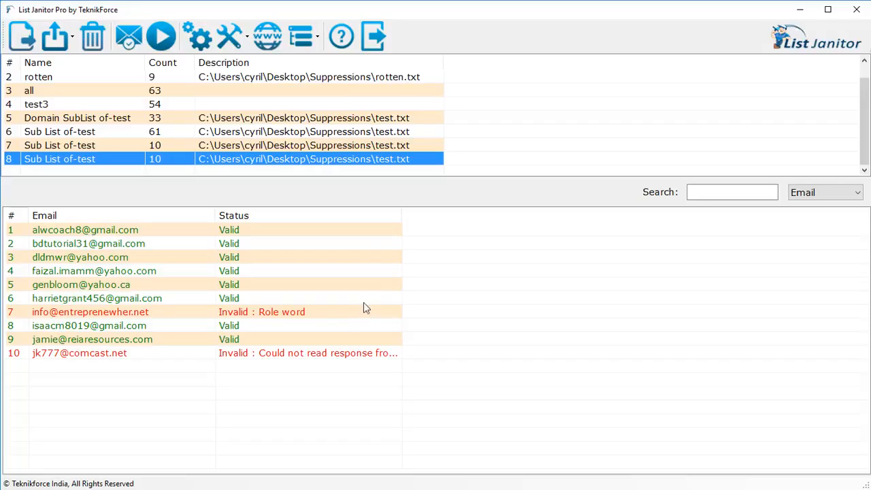
# Step: Examine the duplicate email addresses of the test list, and close the list of duplicates
pyautogui.click(301, 36)
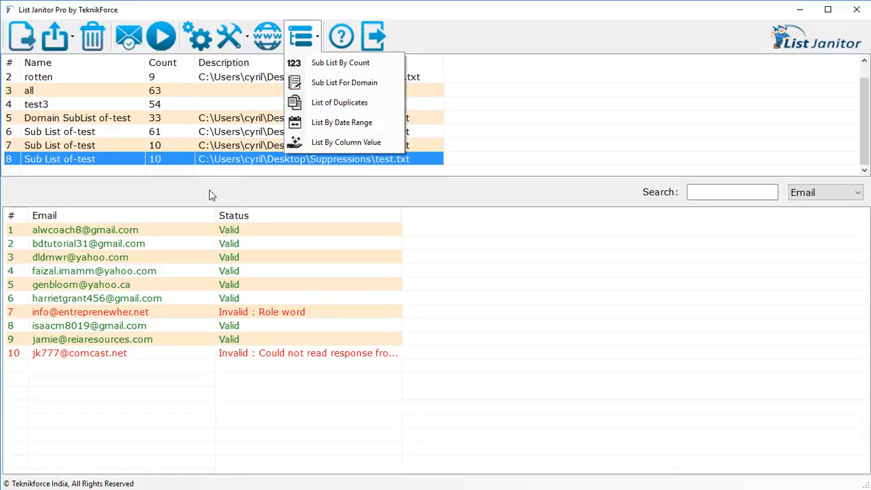
pyautogui.click(190, 87)
pyautogui.click(248, 37)
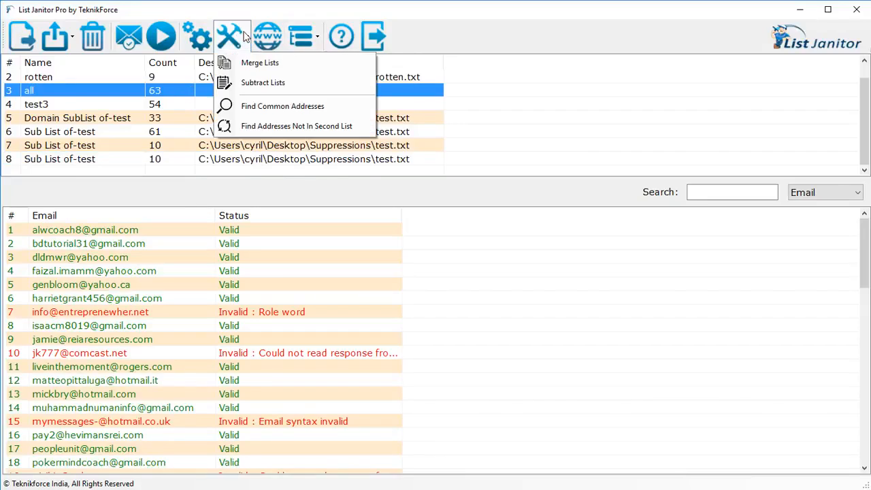
pyautogui.click(317, 40)
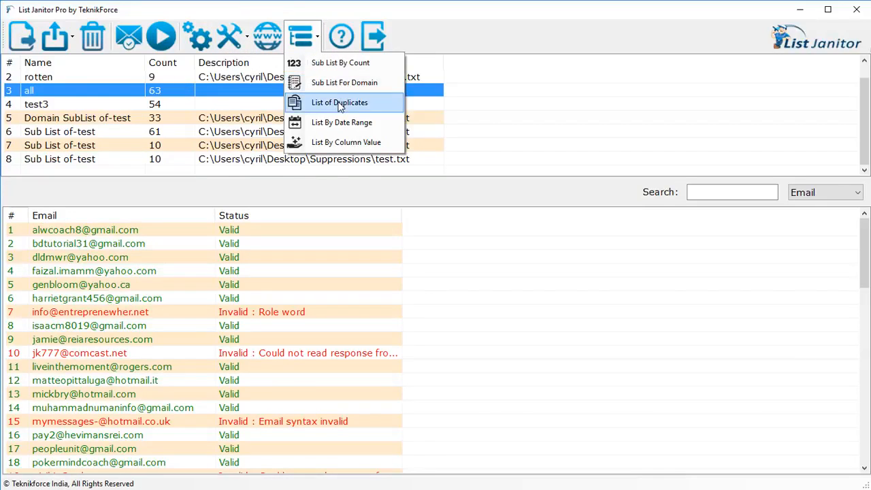
pyautogui.click(340, 105)
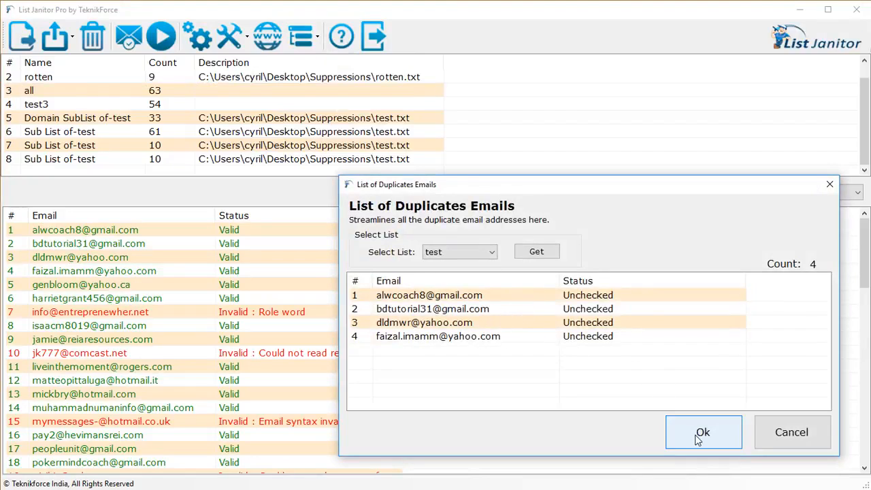
pyautogui.click(777, 434)
# Step: Show the available sub list commands with the all list selected
pyautogui.click(303, 36)
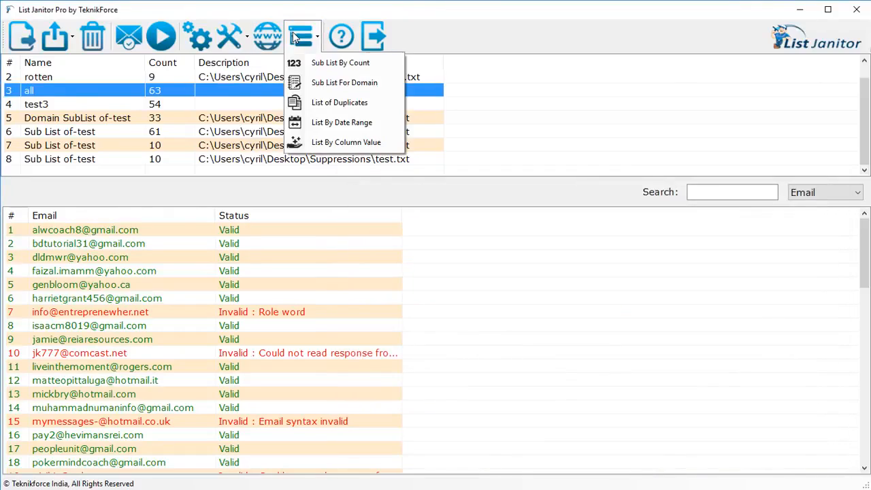